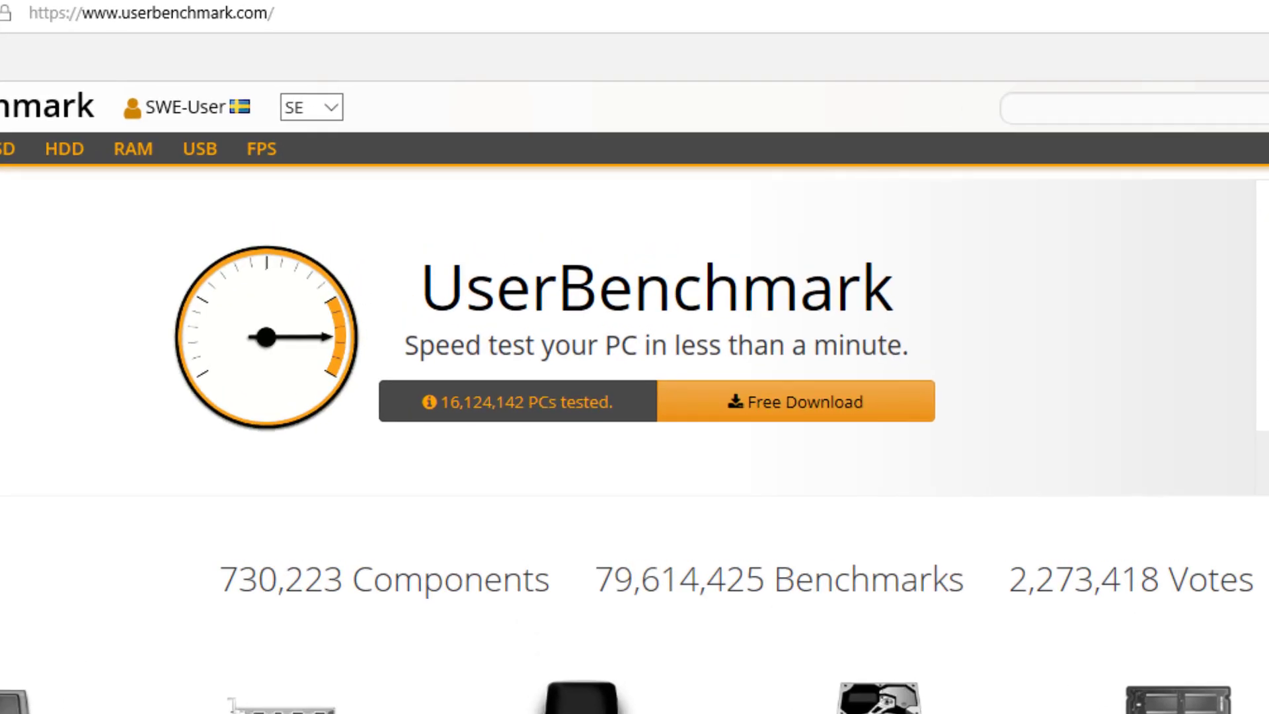
Download the UserBenchMark installer in Edge via Save as, creating a new Desktop folder 'Test 1'.
{"action": "left_click", "coordinate": [828, 402]}
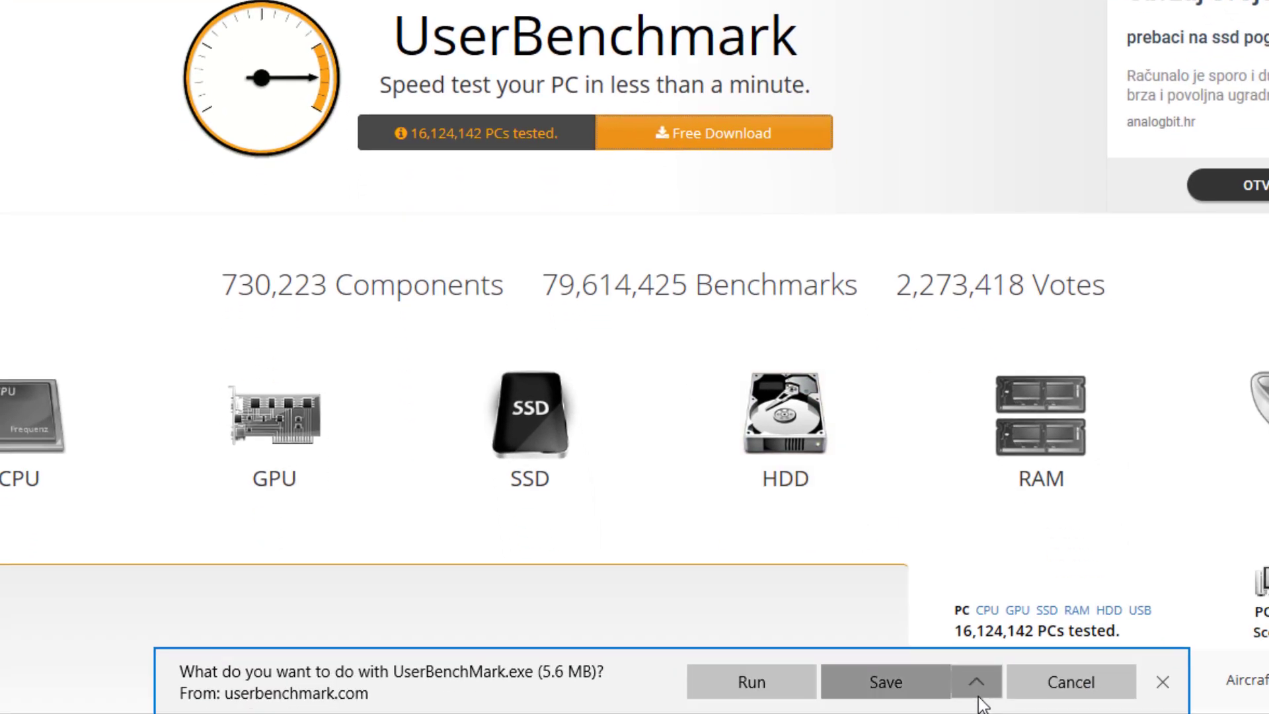
{"action": "left_click", "coordinate": [977, 683]}
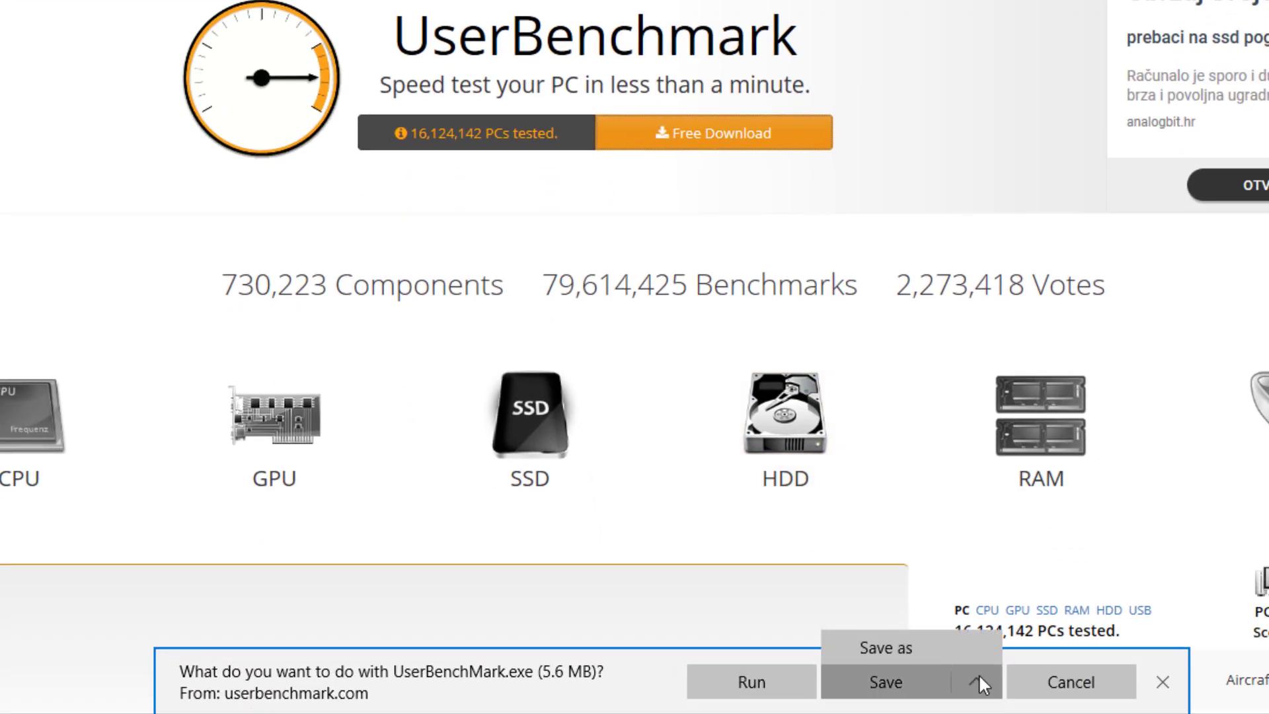
{"action": "left_click", "coordinate": [967, 647]}
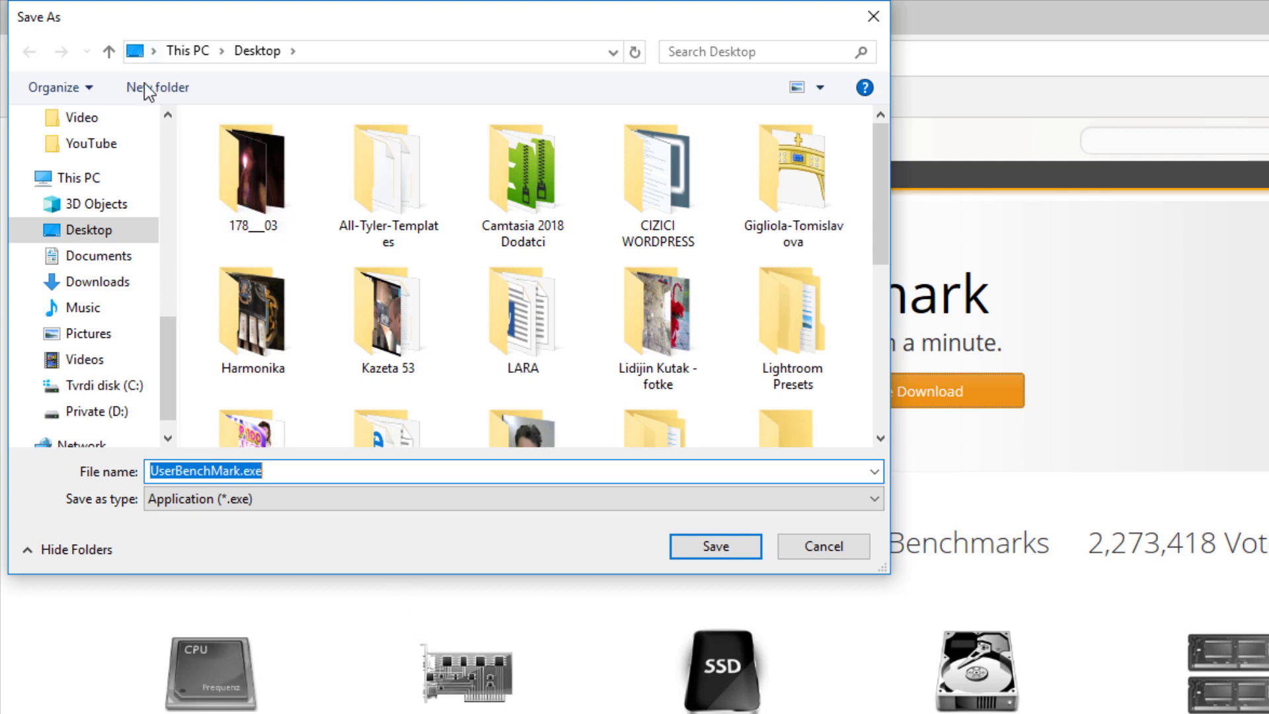
{"action": "left_click", "coordinate": [142, 92]}
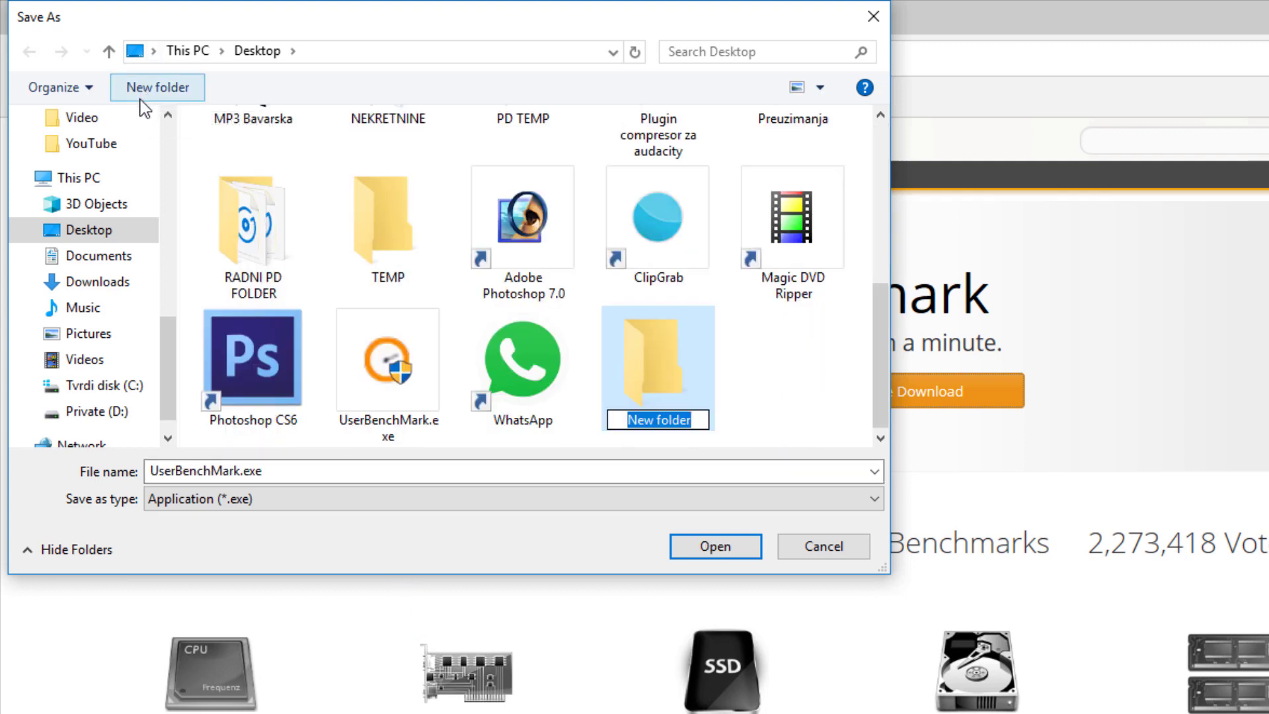
{"action": "type", "text": "Test 1"}
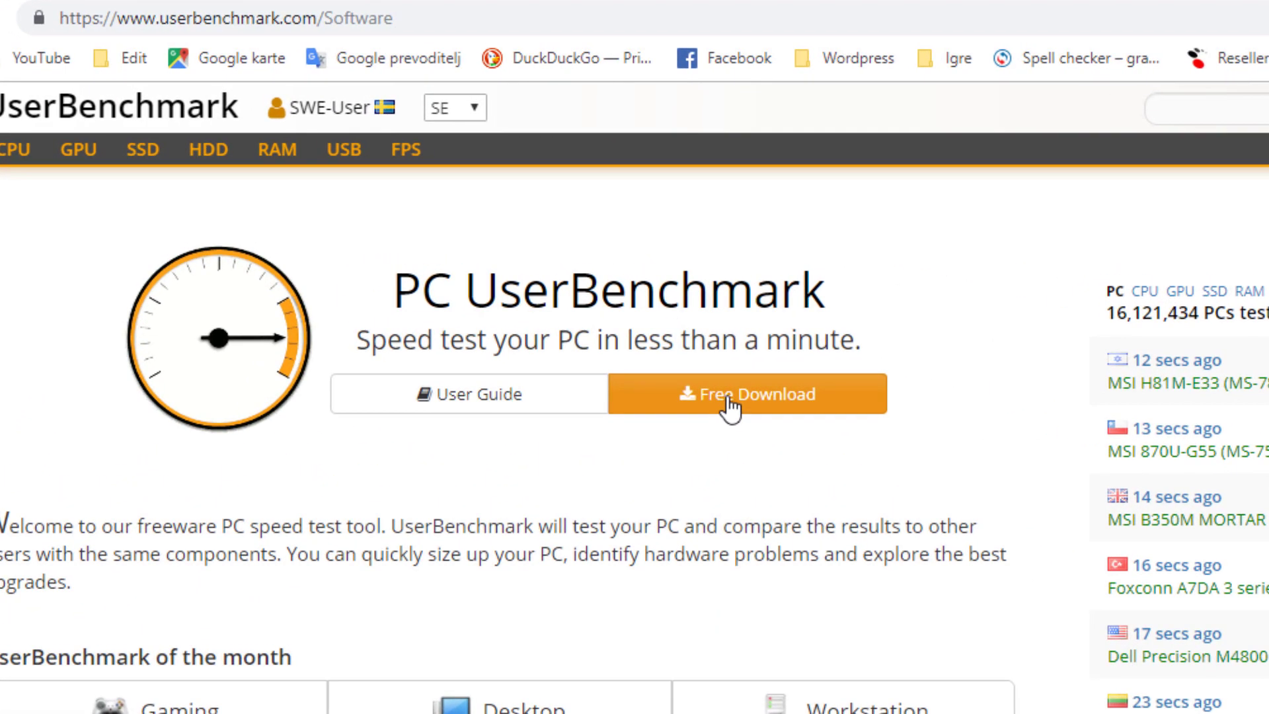
Download UserBenchMark.exe in Chrome, confirm it appears in the Preuzimanja folder, then close it.
{"action": "left_click", "coordinate": [732, 405]}
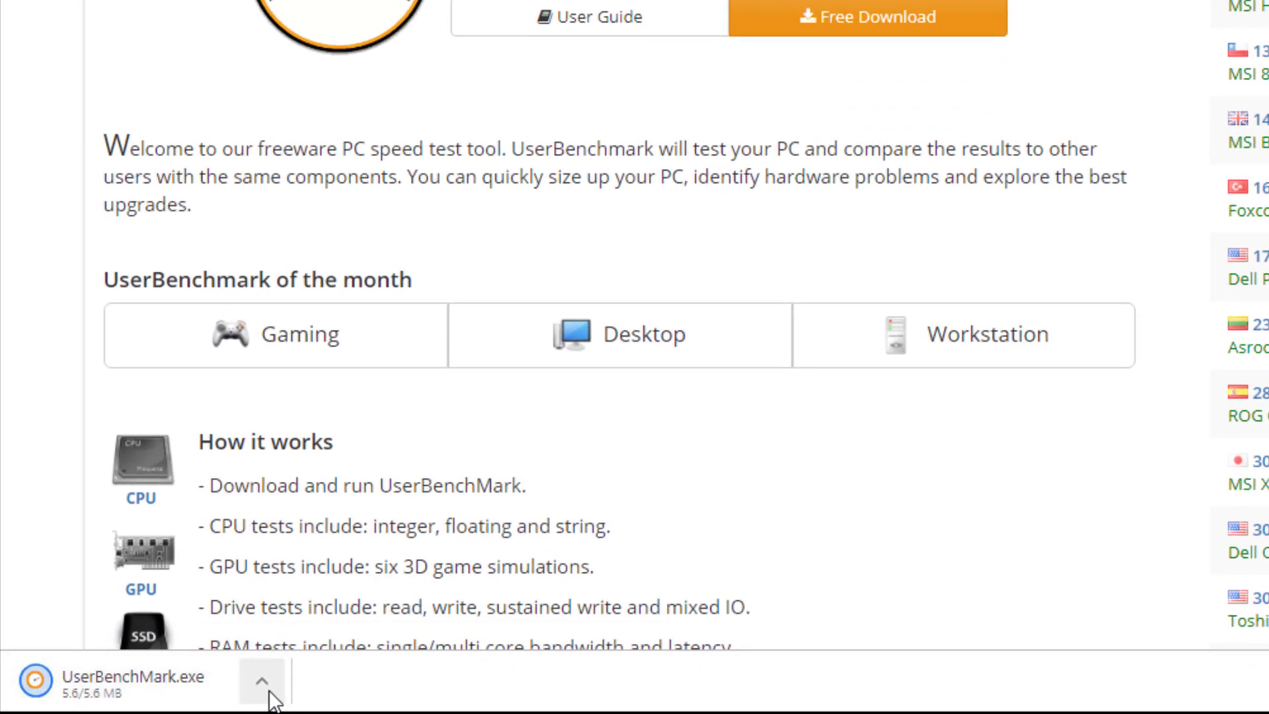
{"action": "left_click", "coordinate": [262, 682]}
{"action": "left_click", "coordinate": [294, 607]}
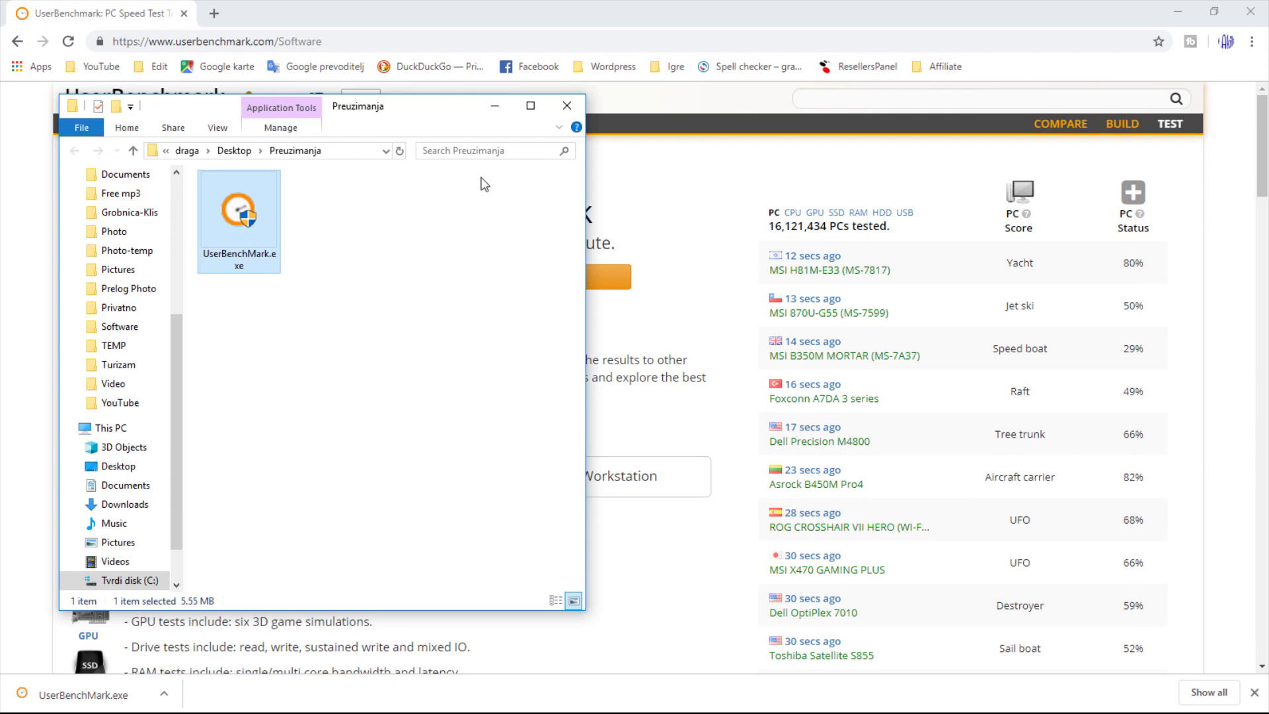
{"action": "left_click", "coordinate": [566, 106]}
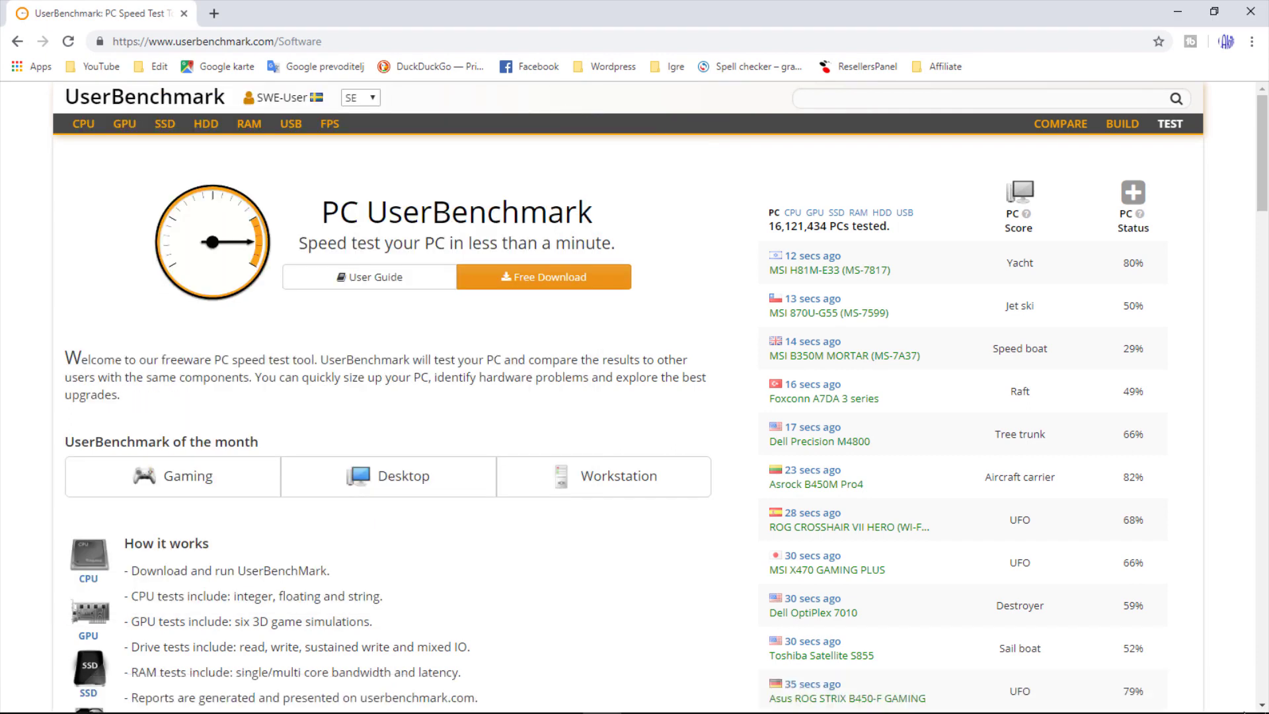
Open Chrome Settings from the main menu and expand Advanced to reach Downloads.
{"action": "left_click", "coordinate": [1251, 41]}
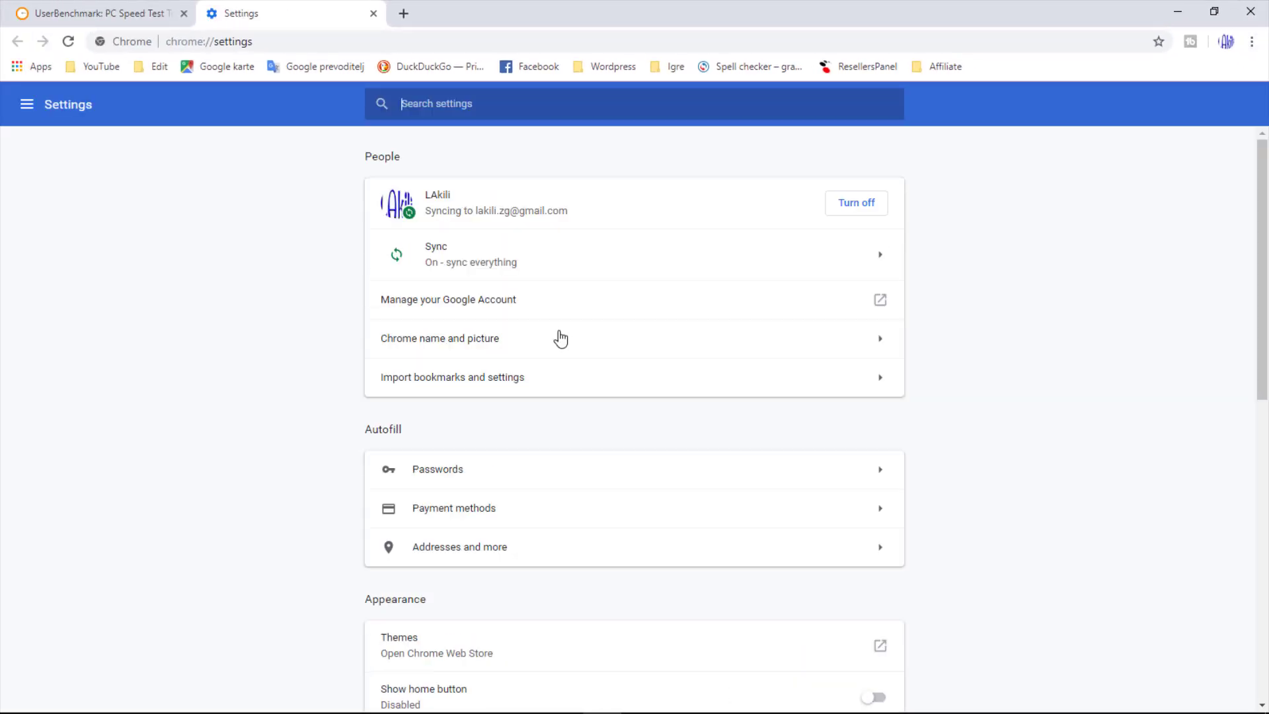
{"action": "scroll", "coordinate": [562, 338], "scroll_direction": "down", "scroll_amount": 4}
{"action": "scroll", "coordinate": [557, 357], "scroll_direction": "down", "scroll_amount": 2}
{"action": "scroll", "coordinate": [555, 377], "scroll_direction": "down", "scroll_amount": 4}
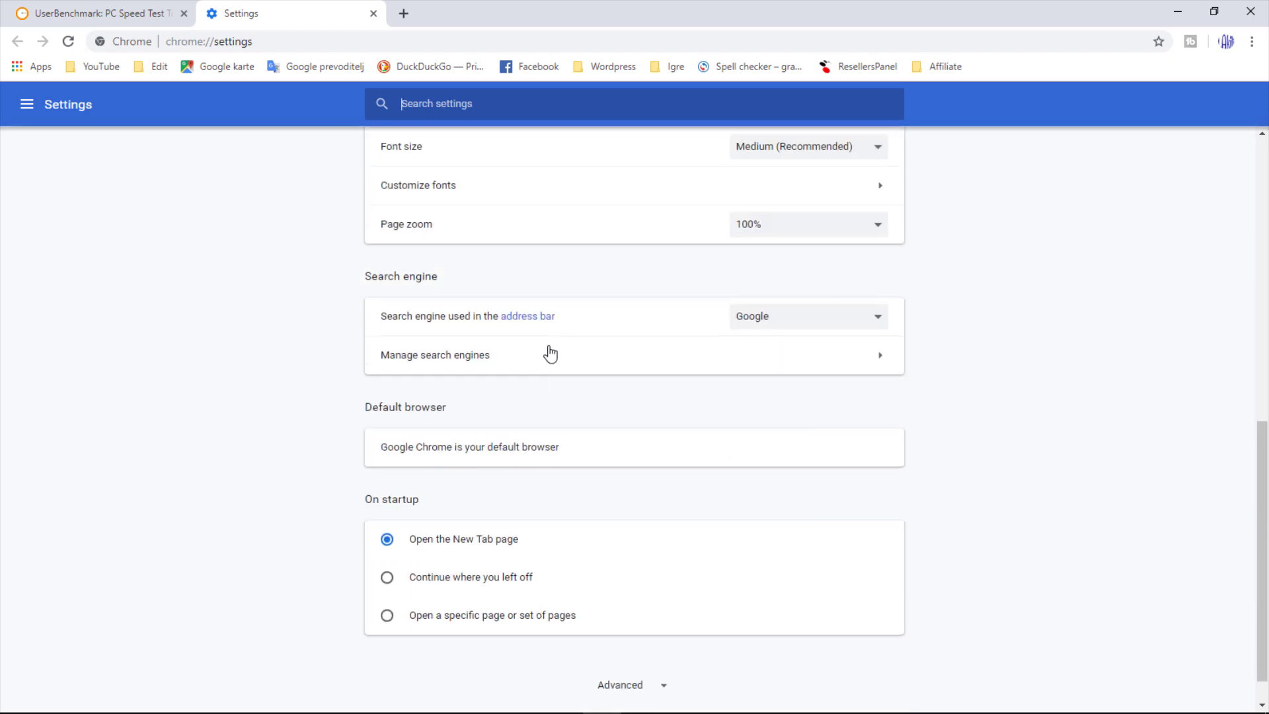
{"action": "scroll", "coordinate": [555, 390], "scroll_direction": "down", "scroll_amount": 2}
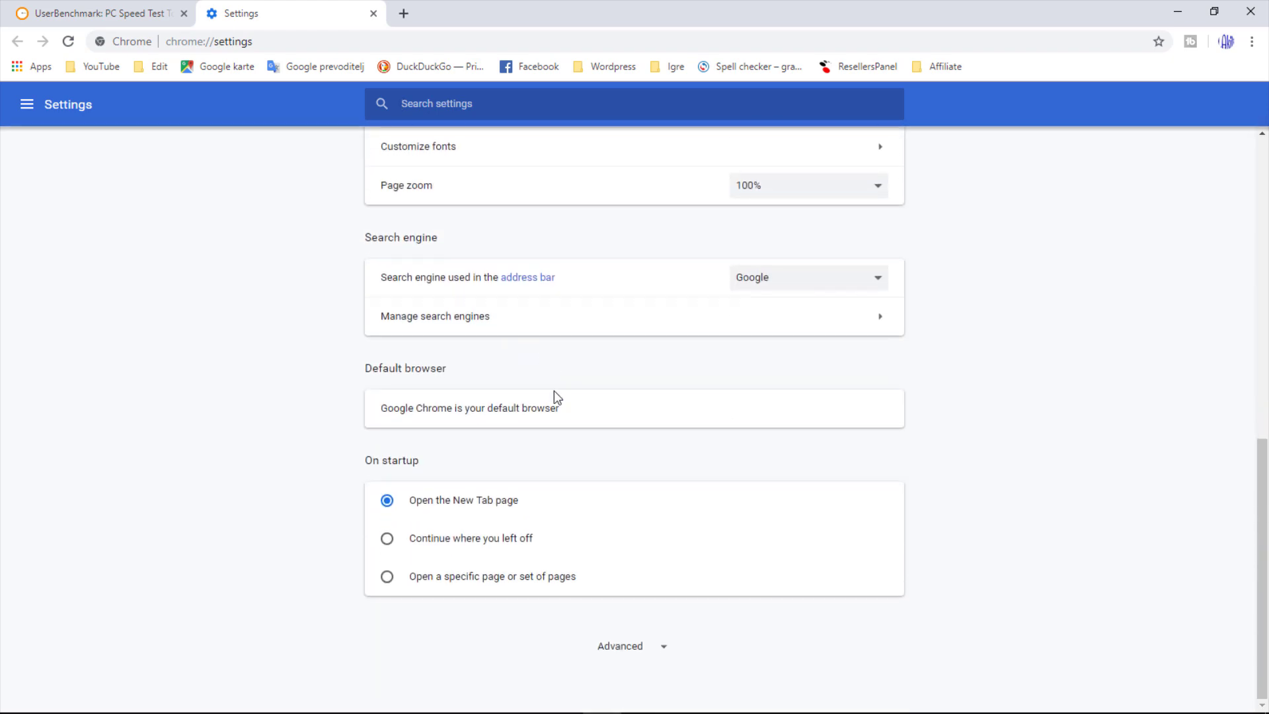
{"action": "left_click", "coordinate": [663, 646]}
{"action": "scroll", "coordinate": [666, 653], "scroll_direction": "down", "scroll_amount": 5}
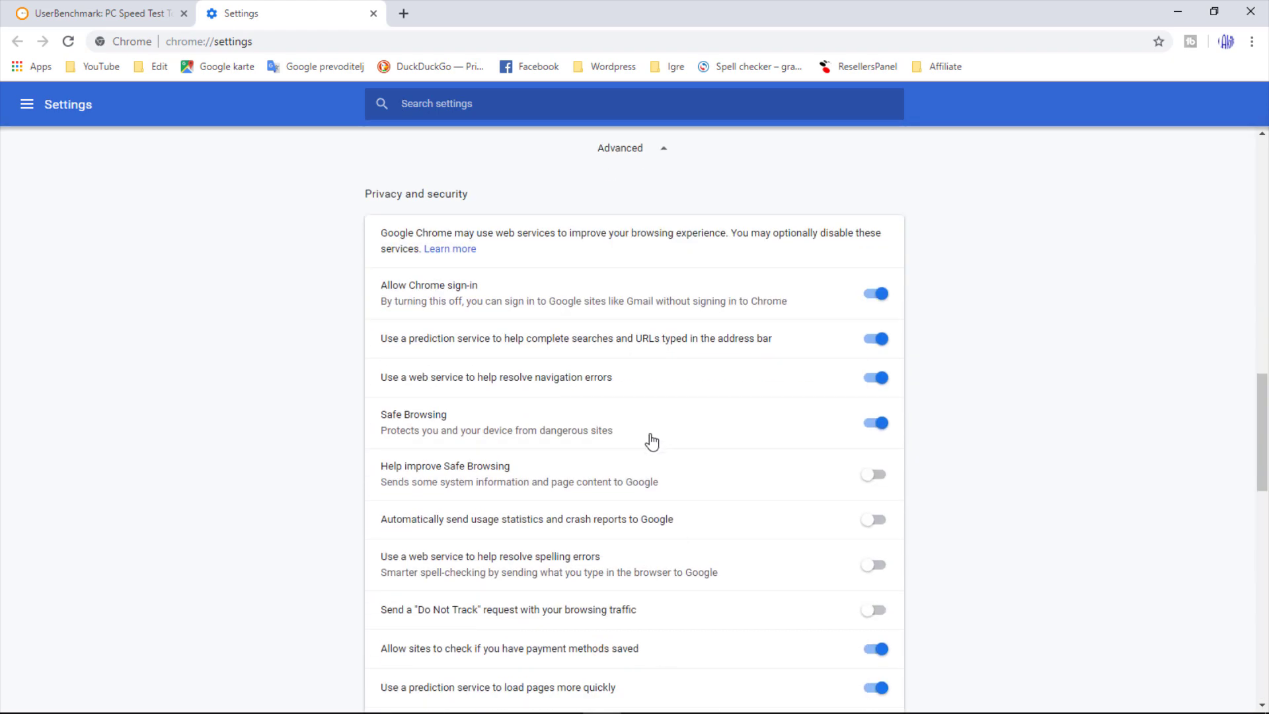
{"action": "scroll", "coordinate": [653, 446], "scroll_direction": "down", "scroll_amount": 4}
{"action": "scroll", "coordinate": [653, 446], "scroll_direction": "down", "scroll_amount": 3}
{"action": "scroll", "coordinate": [652, 445], "scroll_direction": "down", "scroll_amount": 2}
{"action": "scroll", "coordinate": [653, 445], "scroll_direction": "down", "scroll_amount": 2}
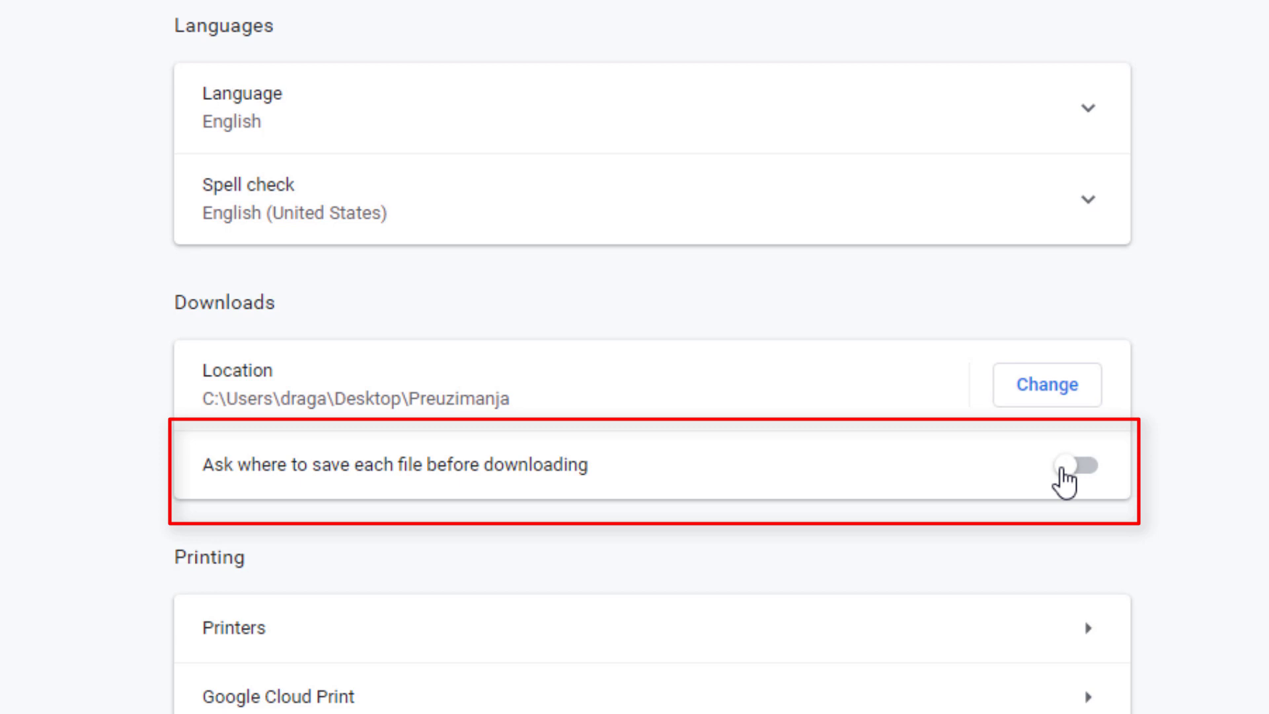
Switch on 'Ask where to save each file before downloading' in Chrome's Downloads settings.
{"action": "left_click", "coordinate": [1071, 466]}
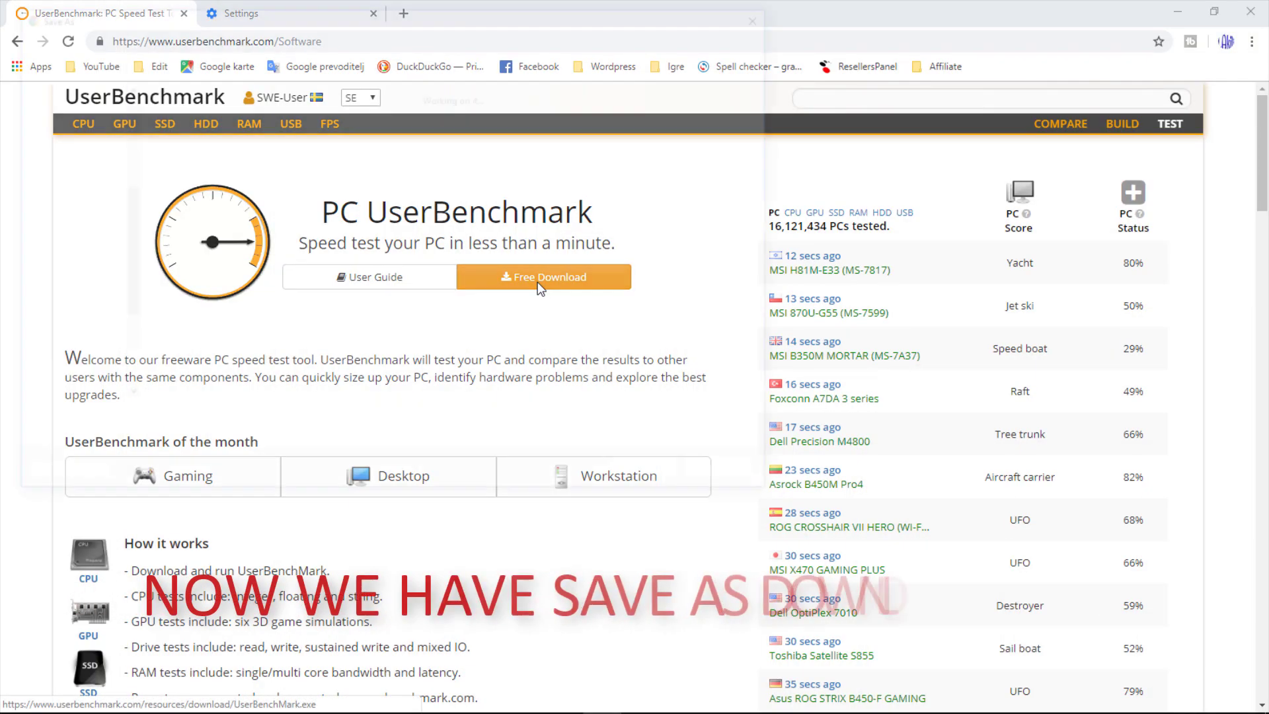
Start the UserBenchmark Free Download again to bring up the Save As dialog for UserBenchMark.exe.
{"action": "left_click", "coordinate": [539, 287]}
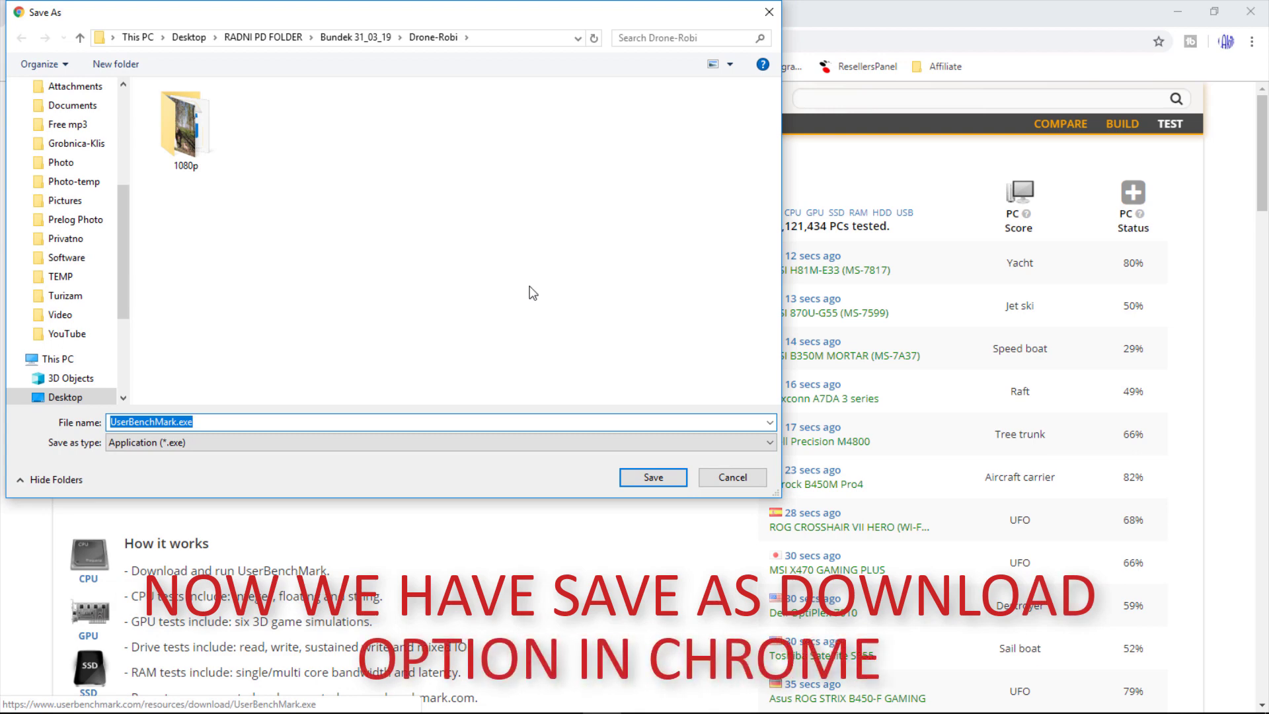